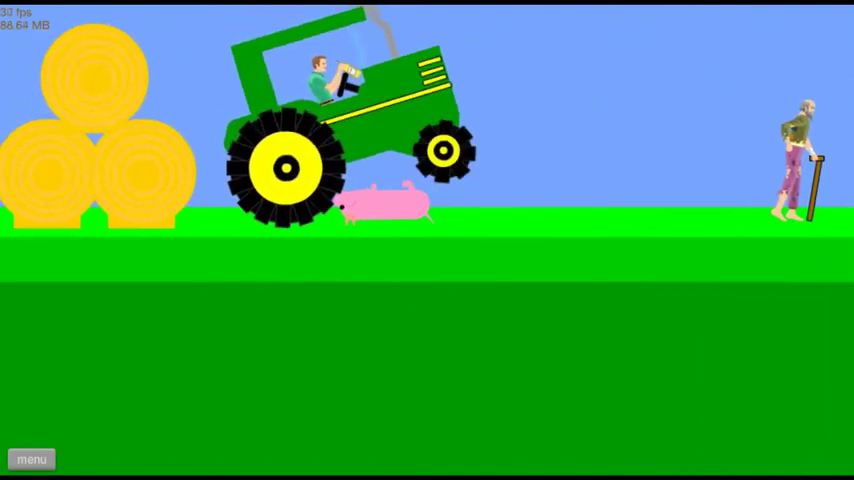
# Pause the Big Green Tractor ride and exit to the User Submitted Levels list
pyautogui.press('Escape')
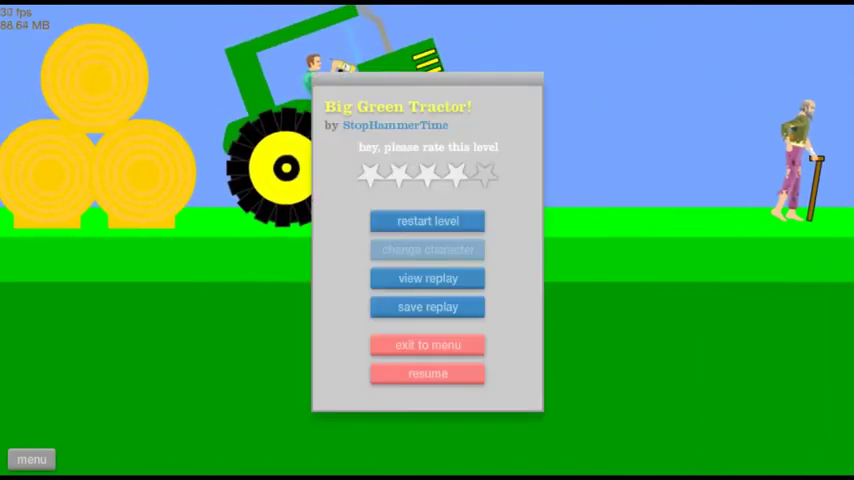
pyautogui.click(440, 345)
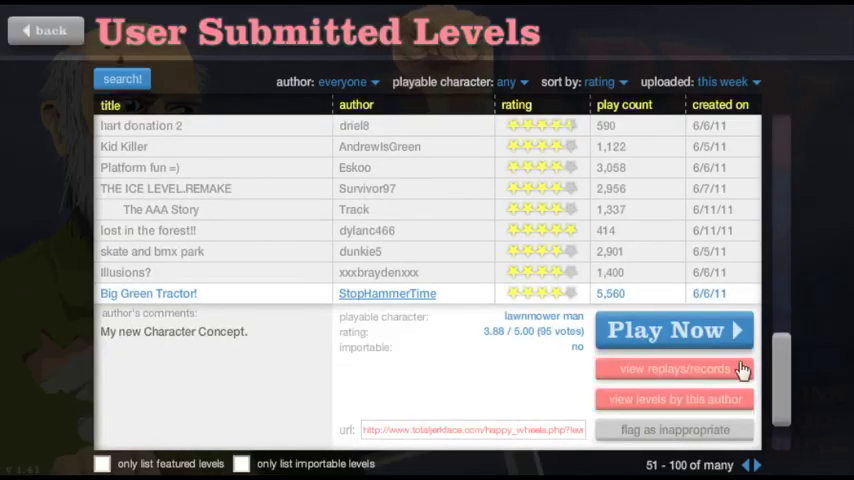